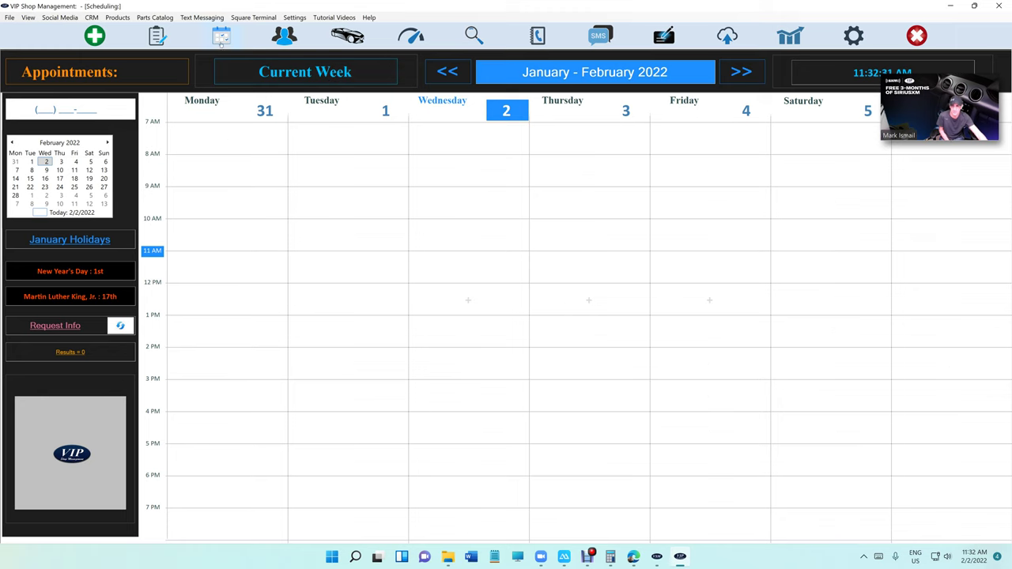
Step: Send the appointment signup-link SMS from Request Info to the customer's cell number
left_click(69, 326)
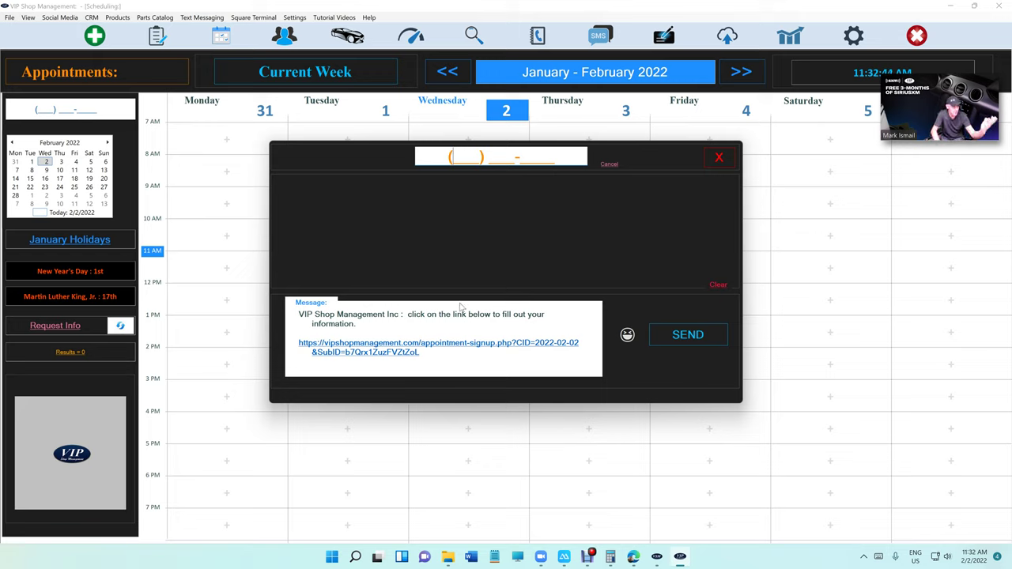
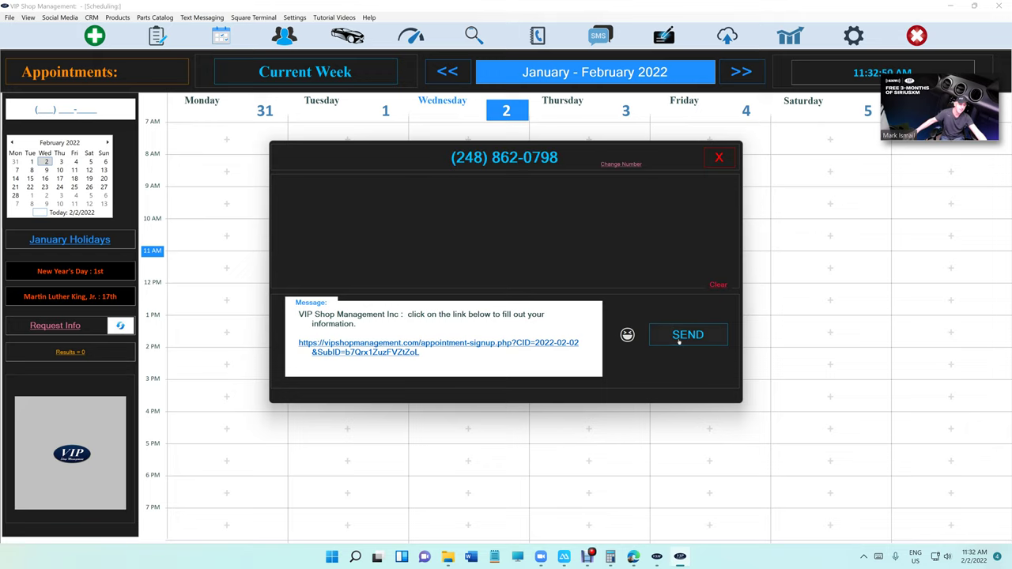
left_click(678, 339)
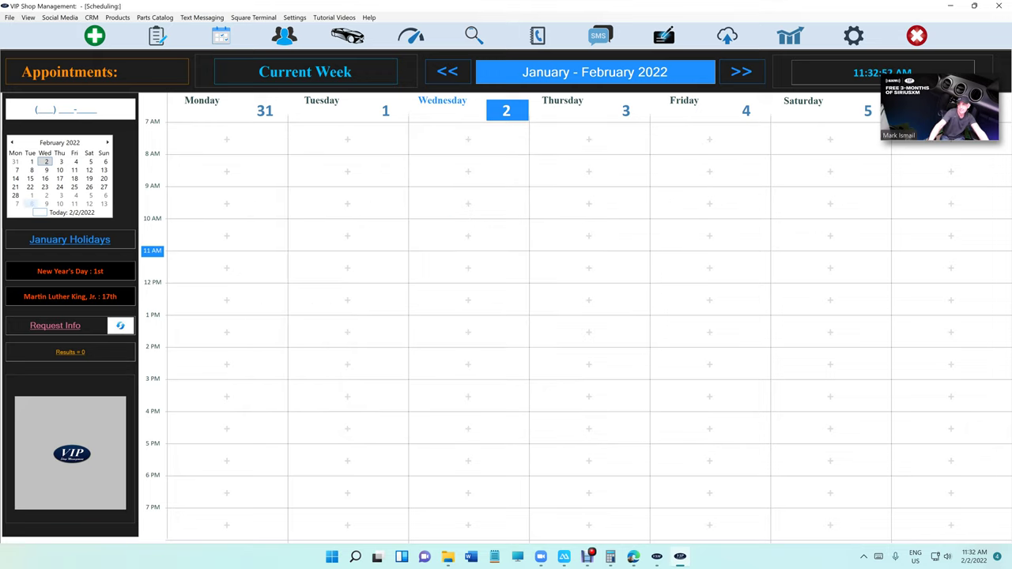
Step: Submit the 'Starter' appointment request via the texted link on the mirrored iPhone, then hide the phone window
left_click(564, 556)
left_click_drag(397, 135, 489, 73)
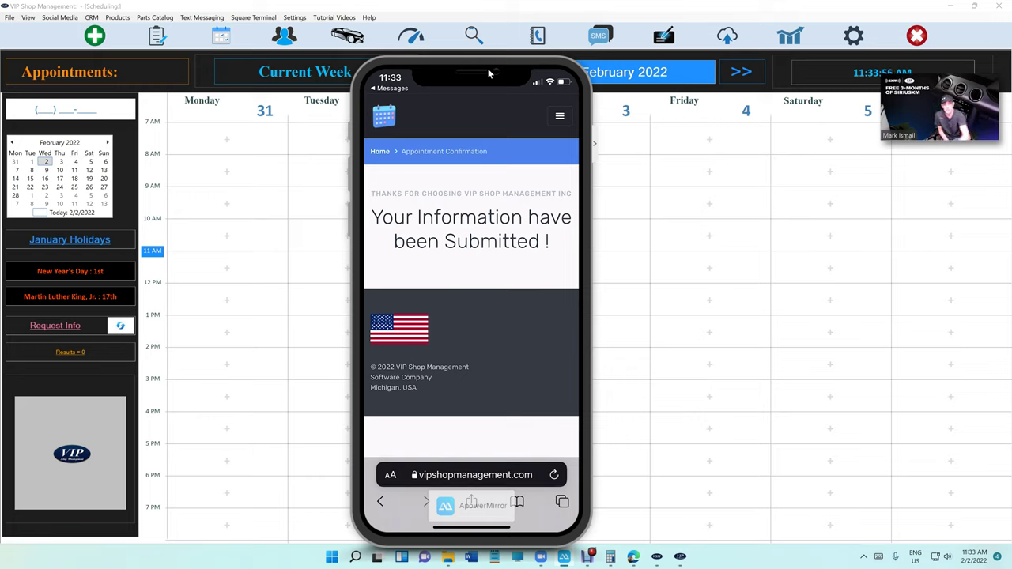
left_click_drag(490, 74, 11, 74)
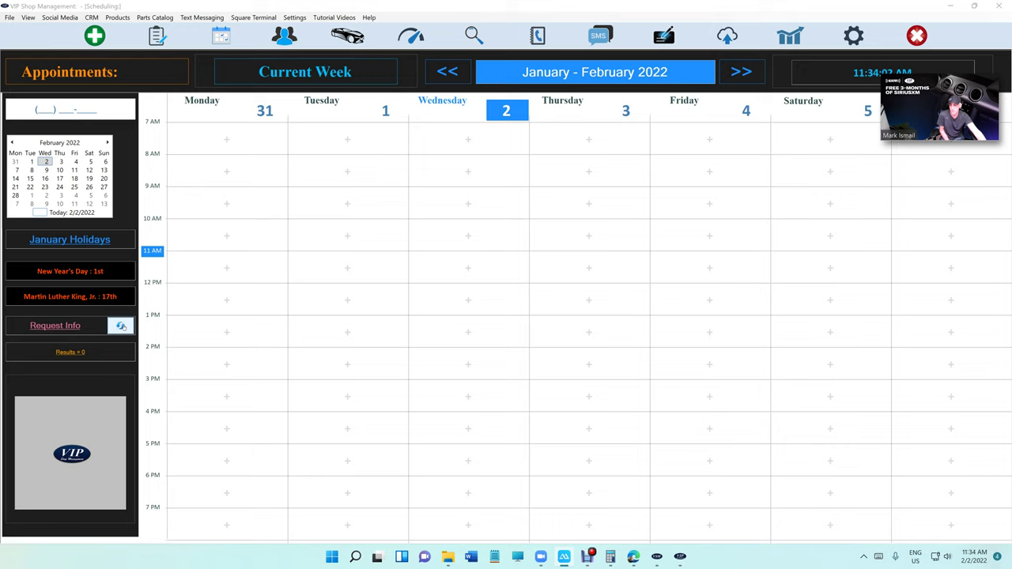
Step: Refresh Request Info to pick up the customer's submission and start a new estimate from WorkFlow
left_click(121, 327)
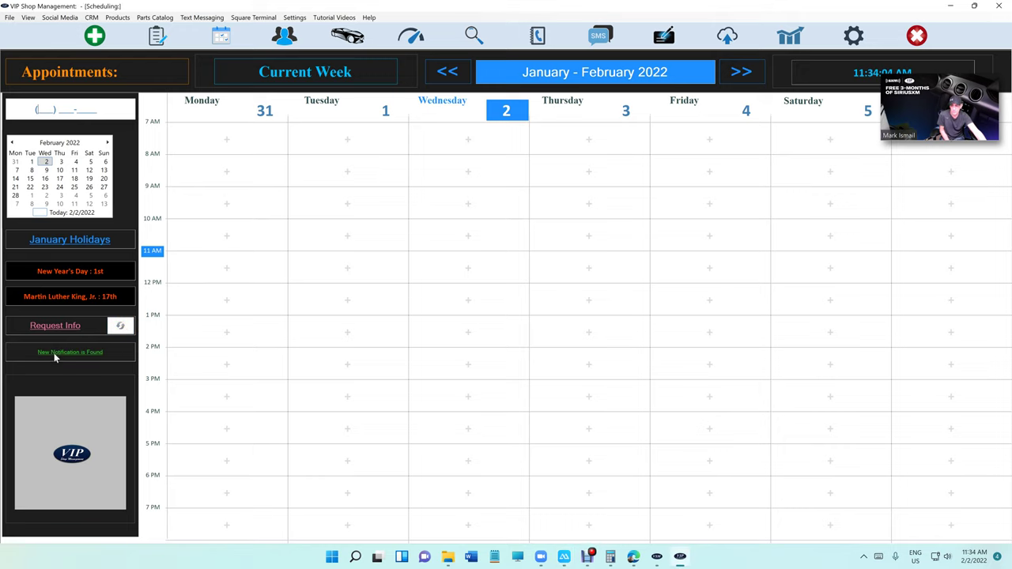
left_click(157, 39)
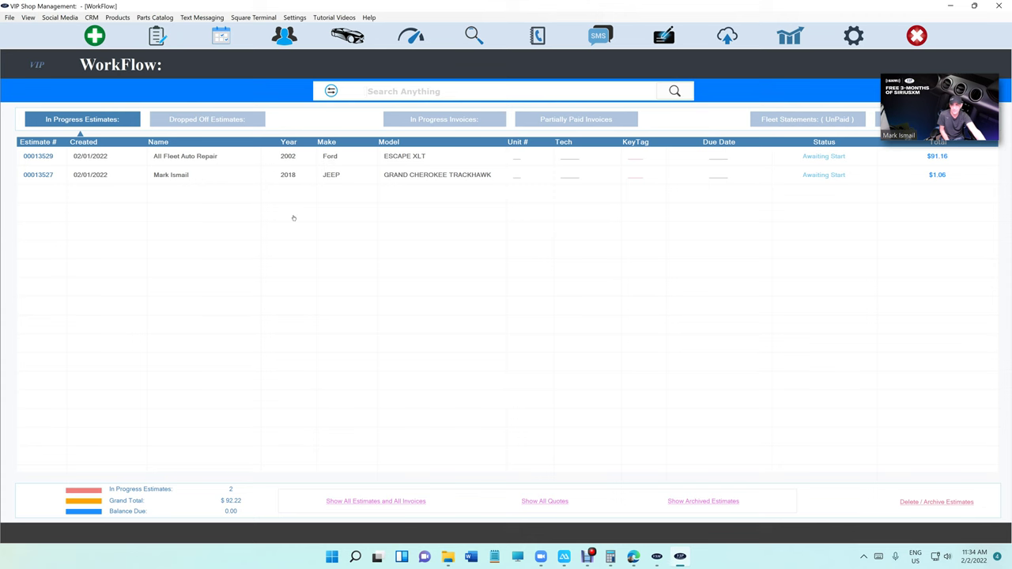
left_click(105, 44)
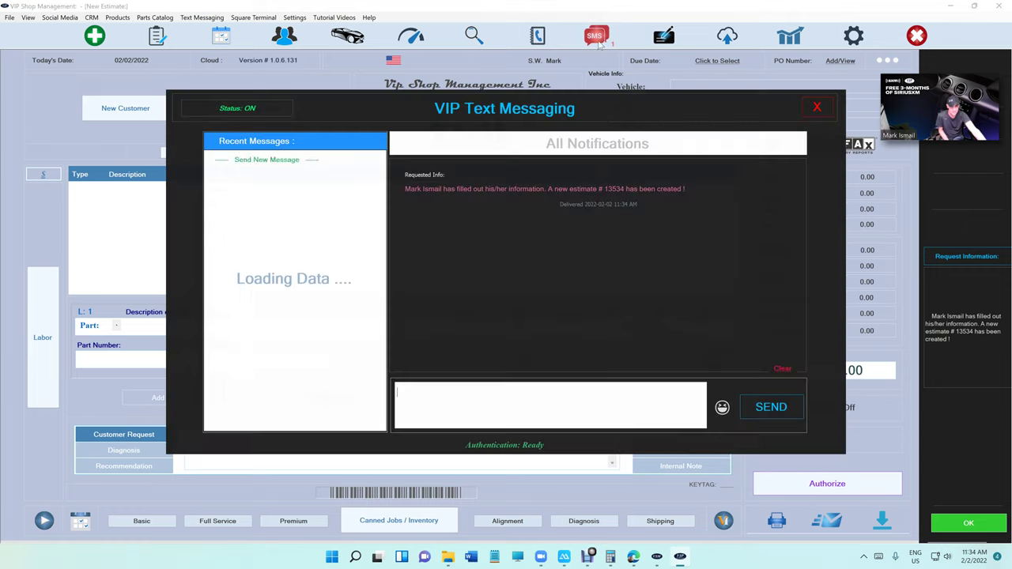
Step: Open the remotely checked-in 2018 Jeep Grand Cherokee Trackhawk estimate with its 'Starter' request from WorkFlow
left_click(1009, 344)
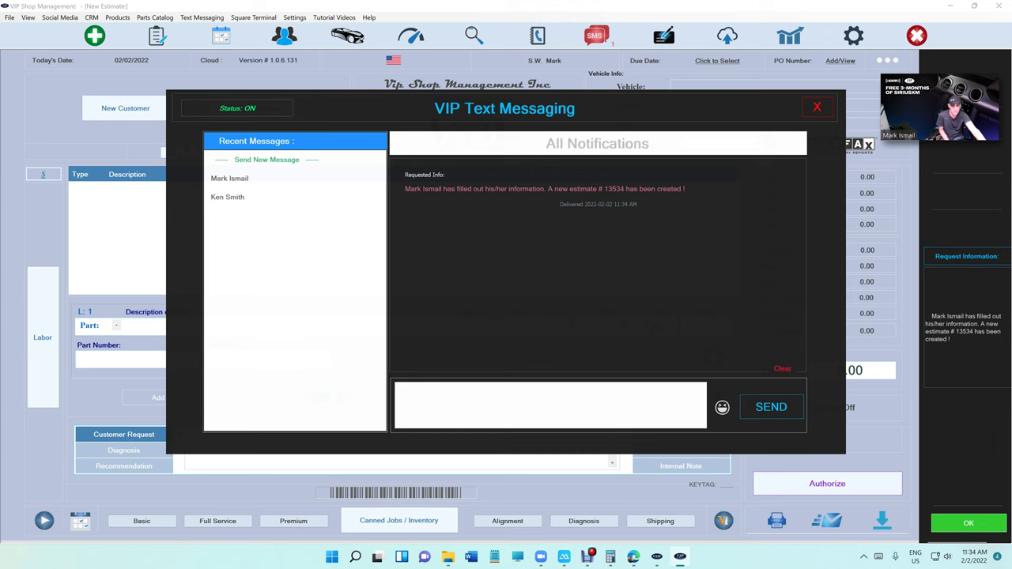
left_click(819, 107)
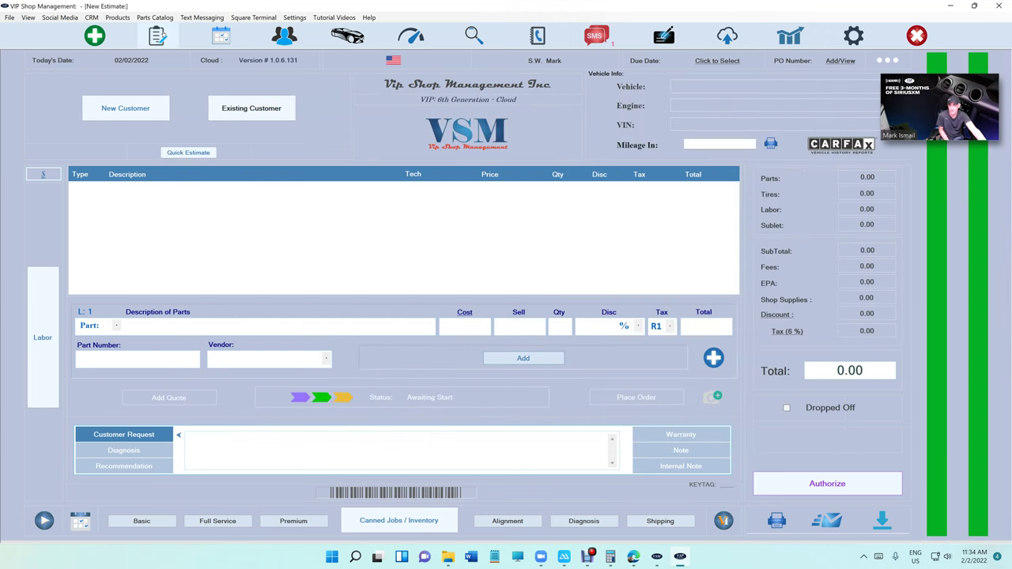
left_click(157, 35)
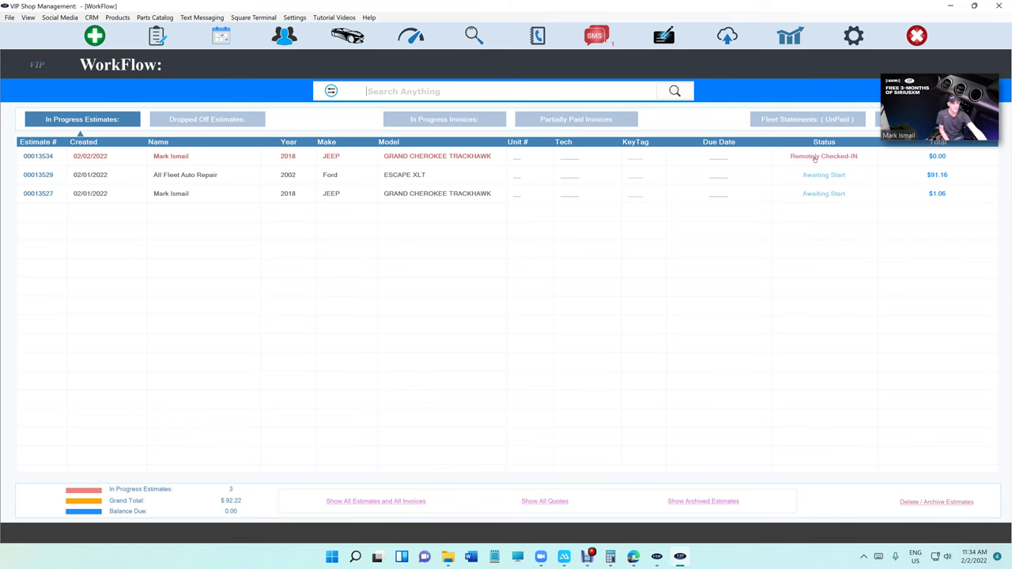
left_click_drag(815, 156, 799, 195)
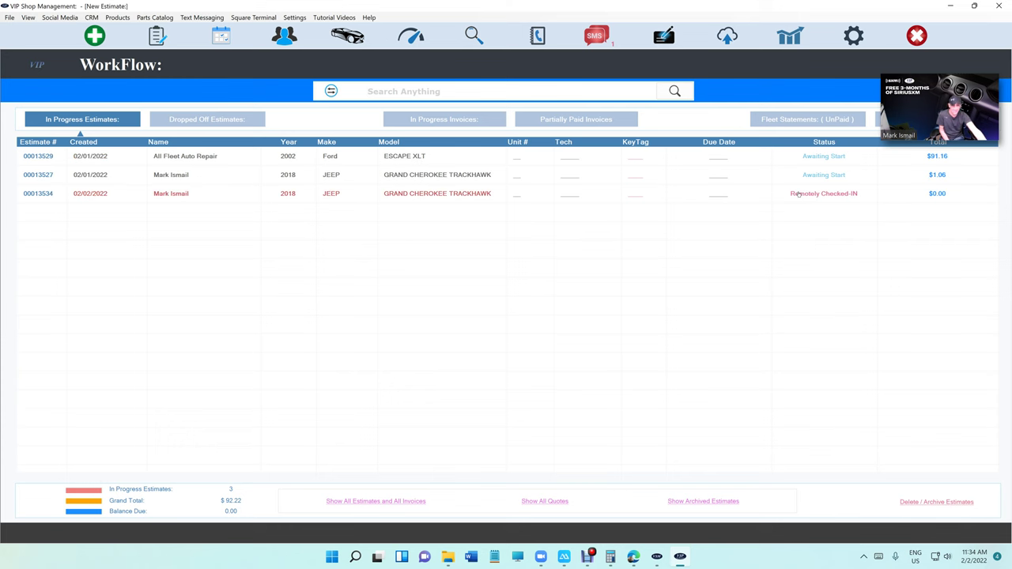
double_click(799, 195)
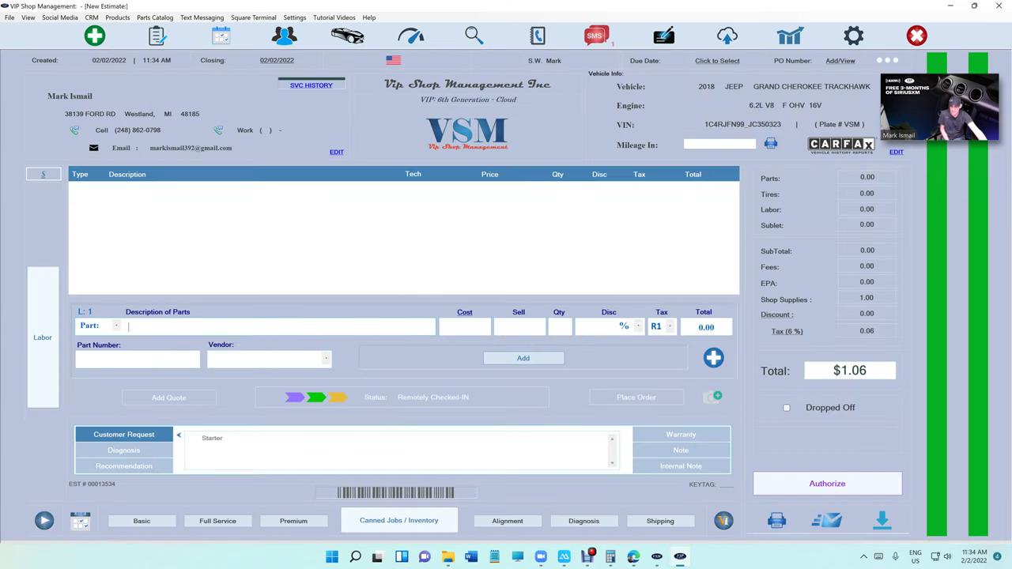
key("shift+Left")
key("shift+Left")
key("shift+Left")
key("shift+Left")
key("shift+Left")
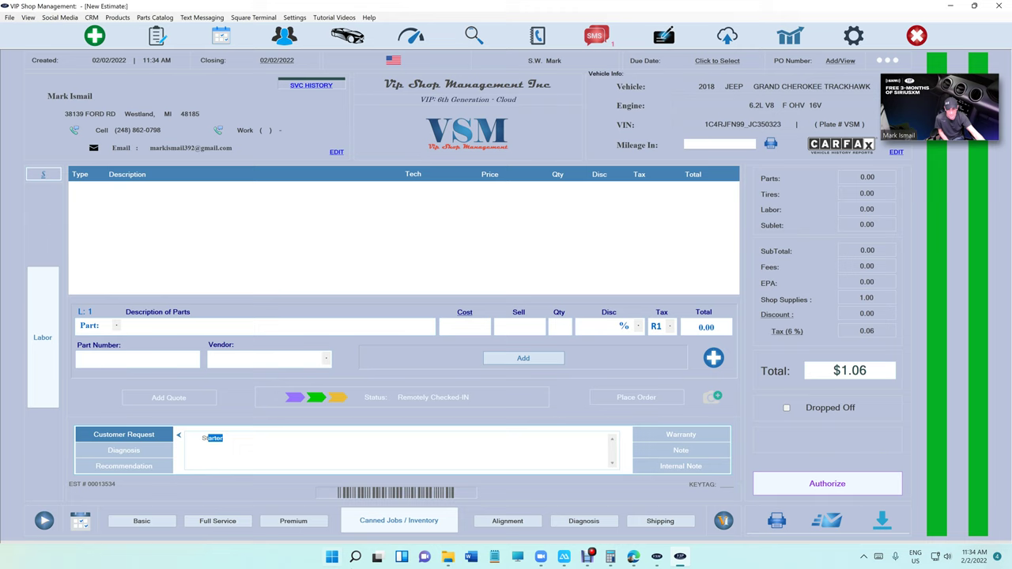
Step: Import the Duralast Gold starter 17898N at 207.14 from AutoZone, making the estimate total $221.76
left_click(713, 359)
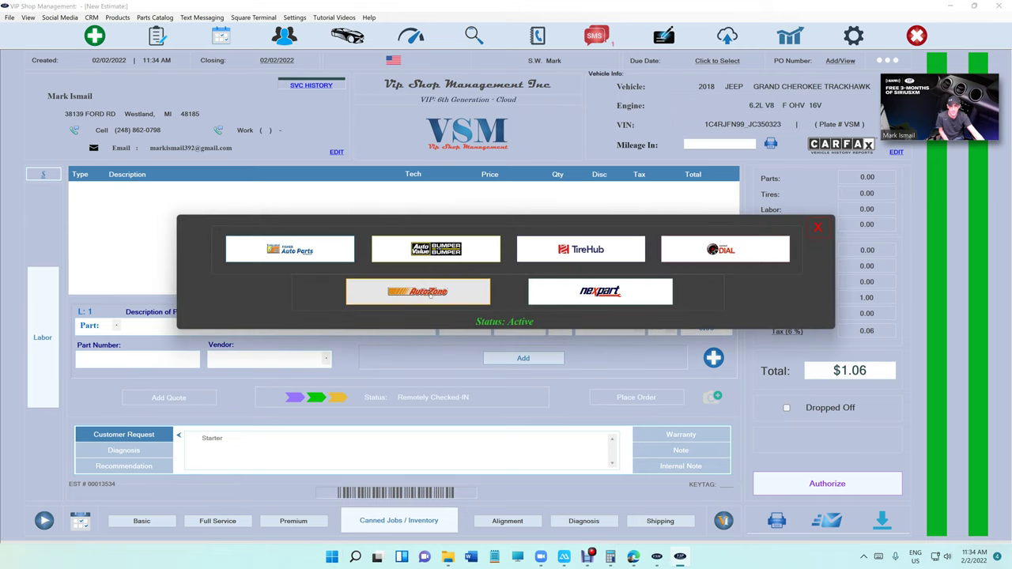
left_click(430, 293)
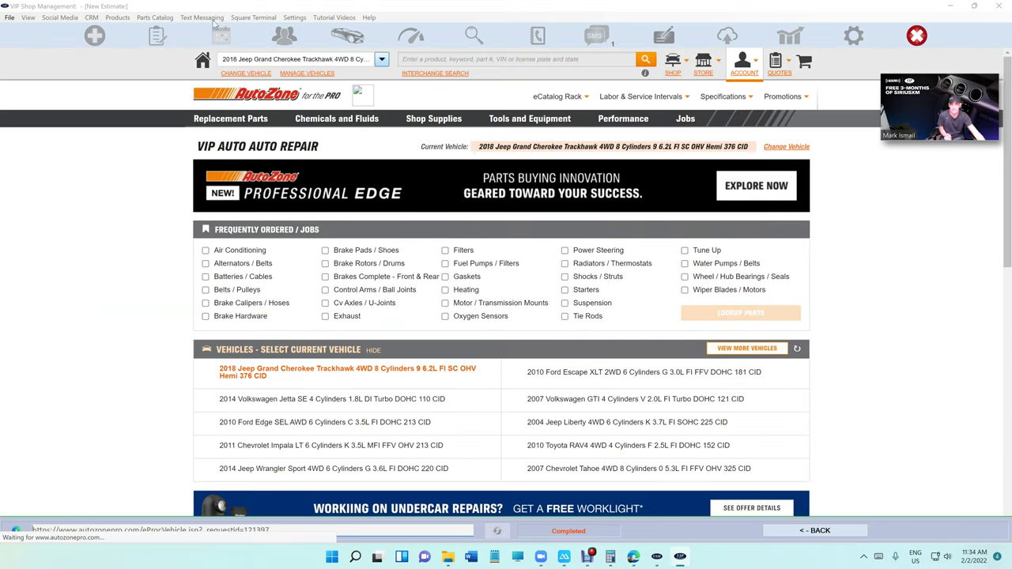
type("st")
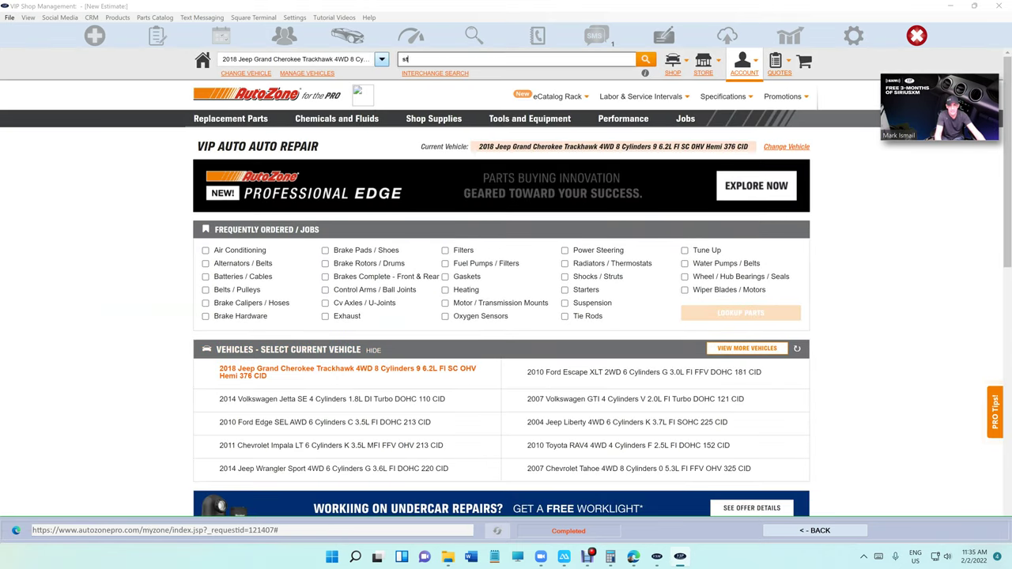
type("arter")
left_click(464, 98)
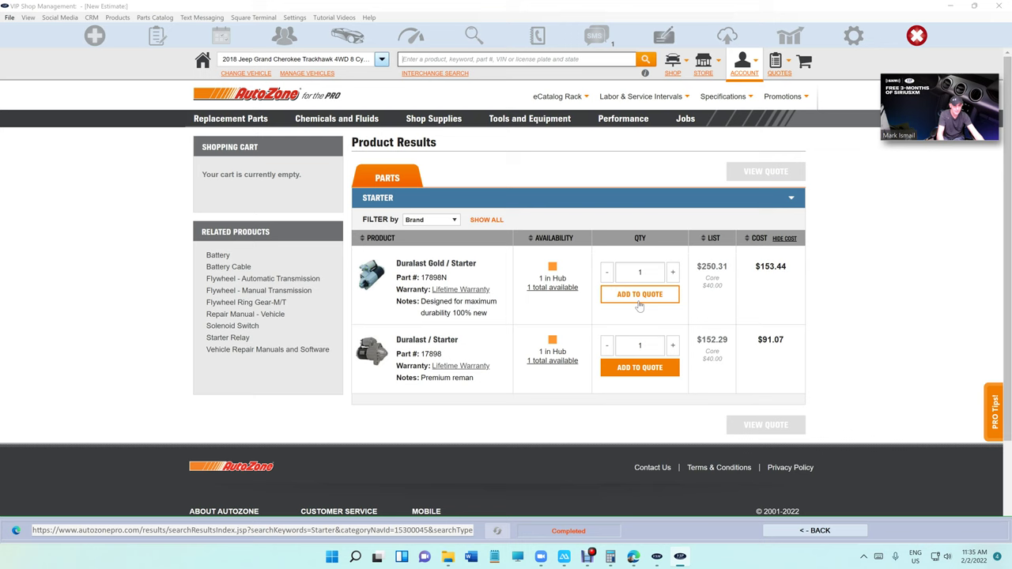
left_click(639, 299)
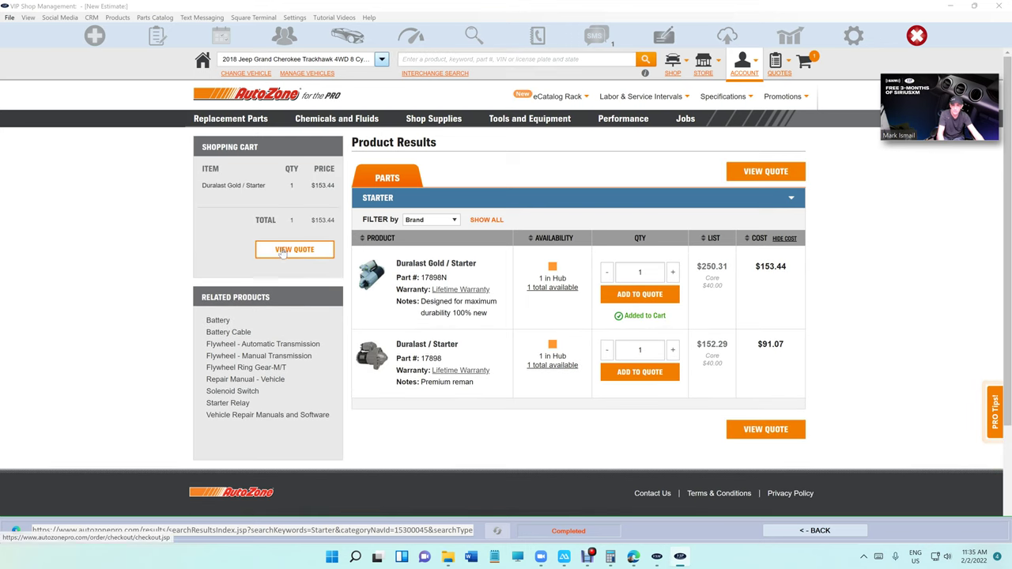
left_click(282, 252)
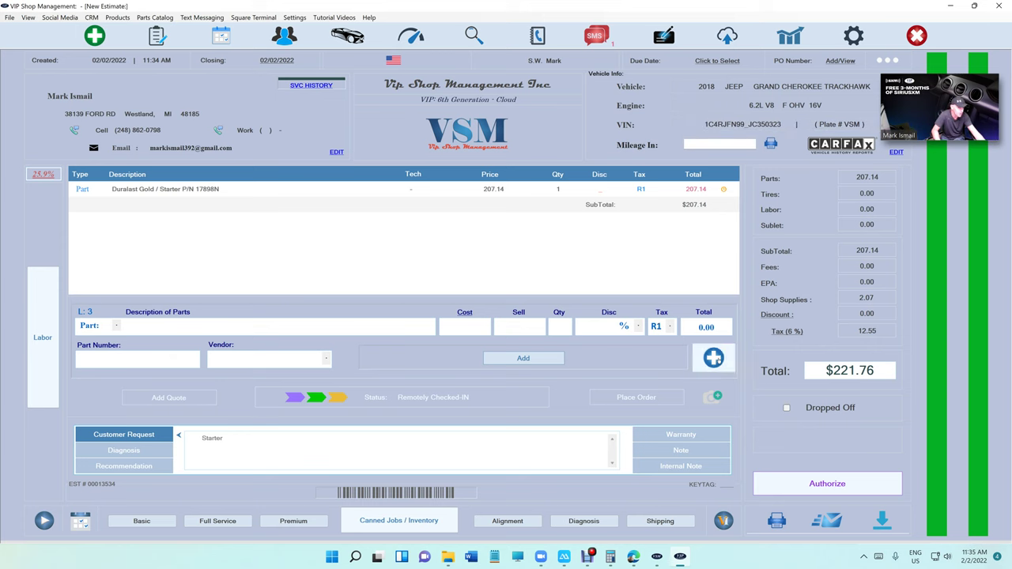
Step: Add Starter - Replace labor at quantity 1.6 for a $423.81 total, and begin a text to the customer
left_click(713, 359)
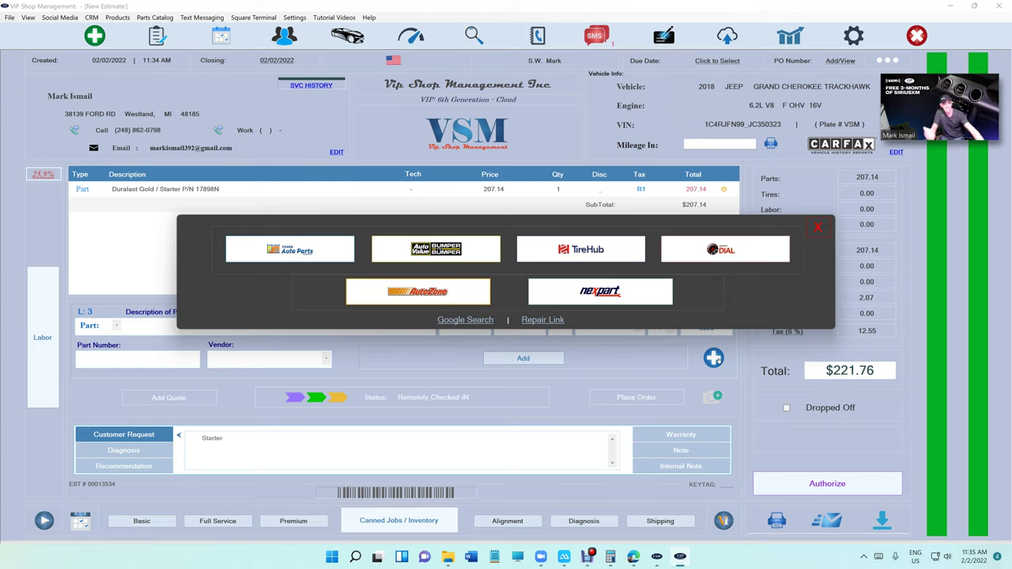
left_click(818, 228)
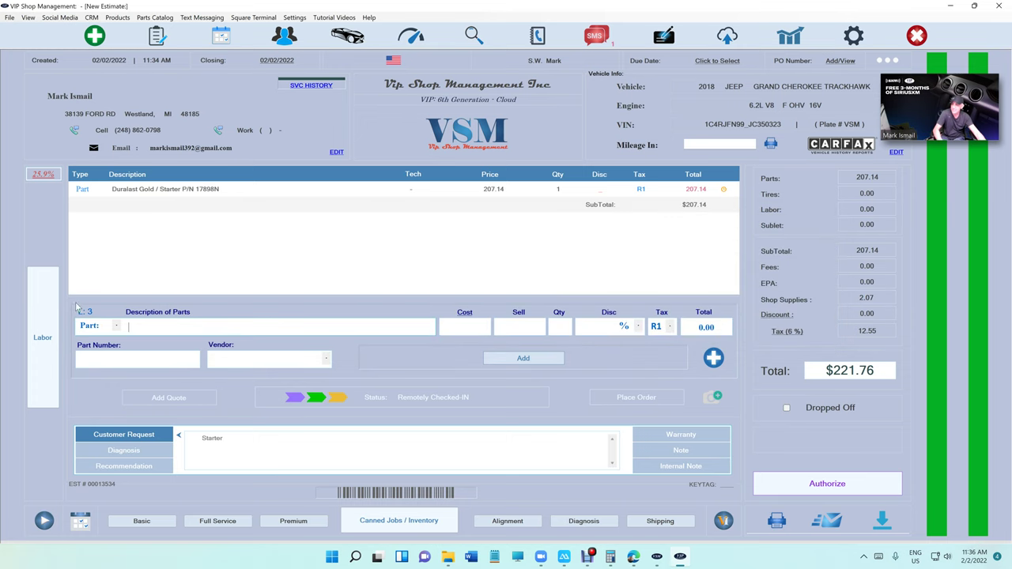
left_click(43, 332)
type("start")
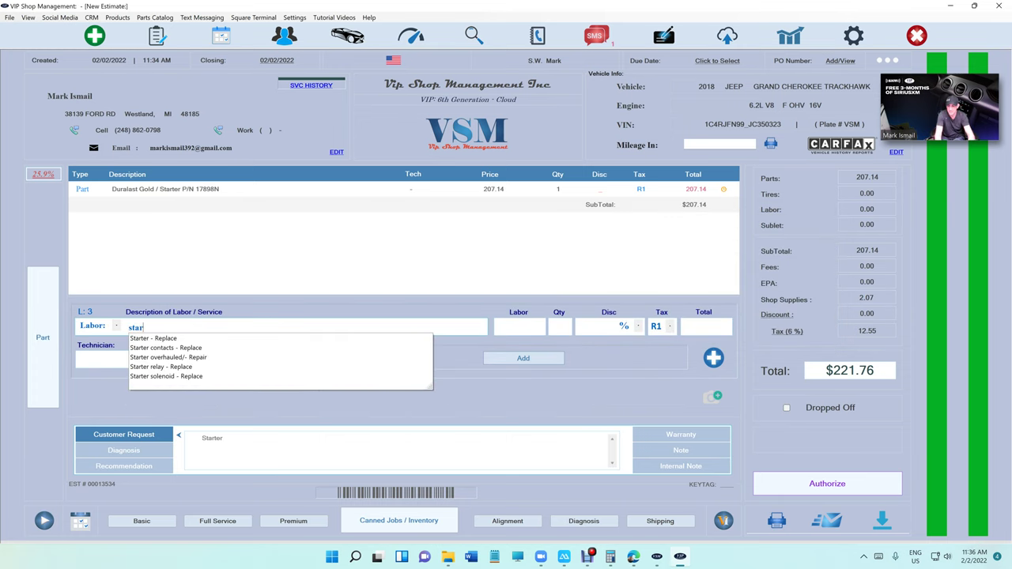
key("Down")
key("Return")
left_click(560, 327)
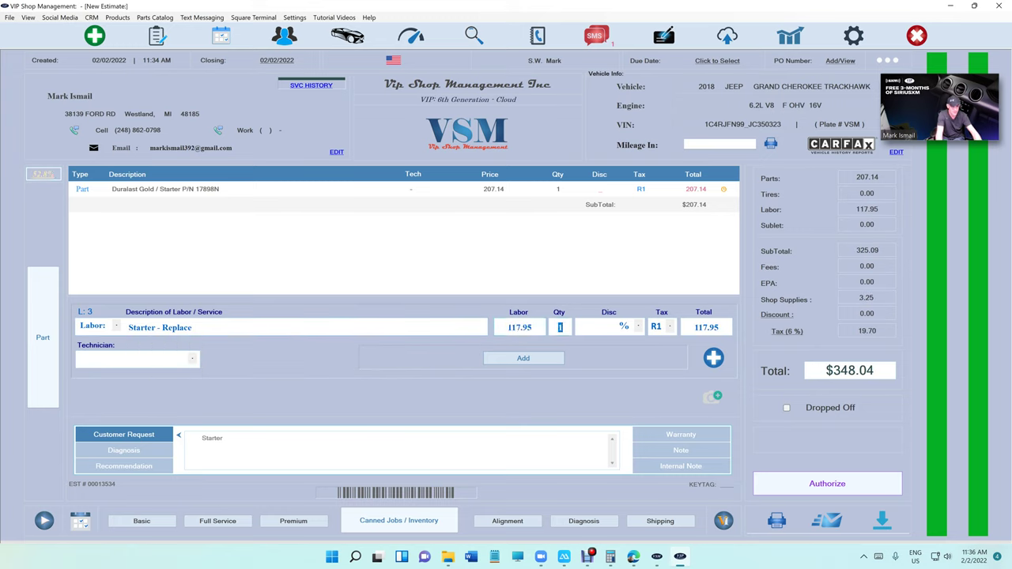
type("1.6")
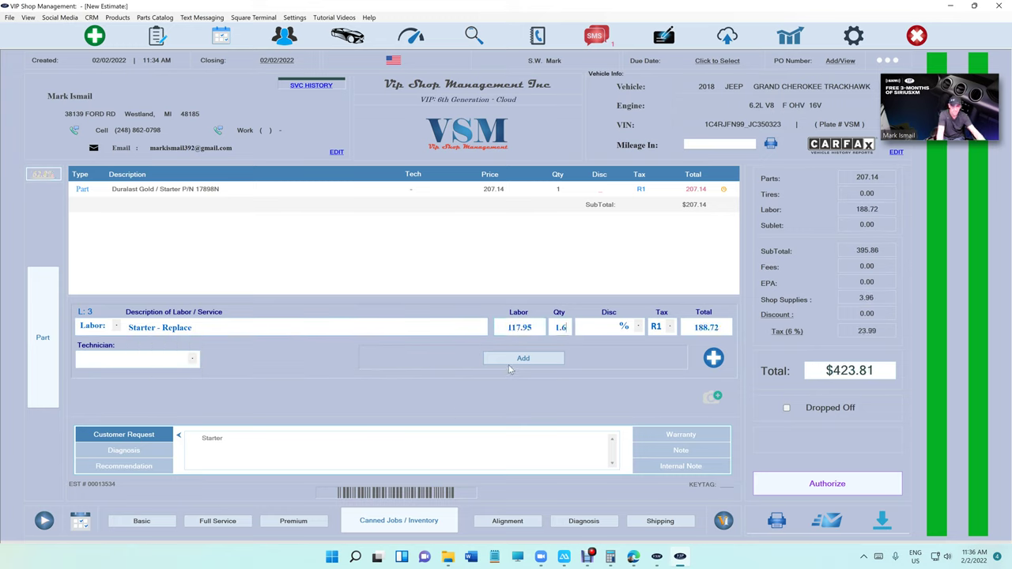
left_click(523, 359)
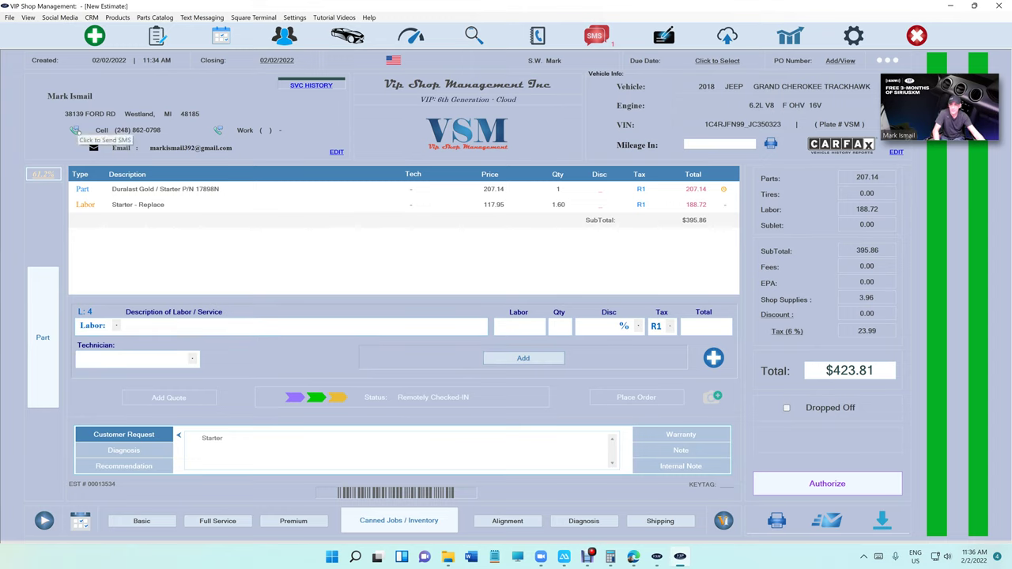
left_click(79, 132)
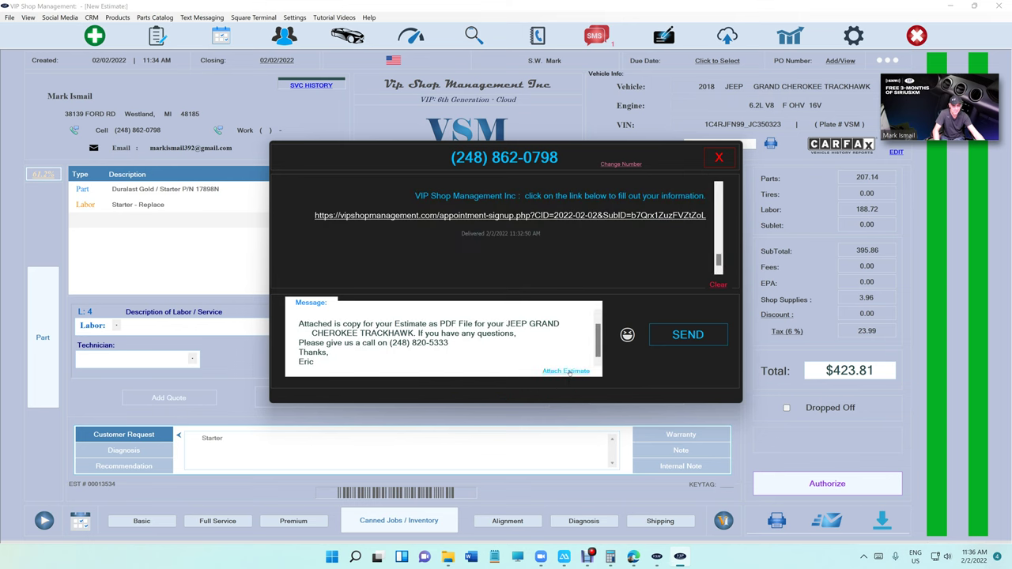
Step: Text the customer the estimate 13534 PDF link and close the message window
left_click(566, 371)
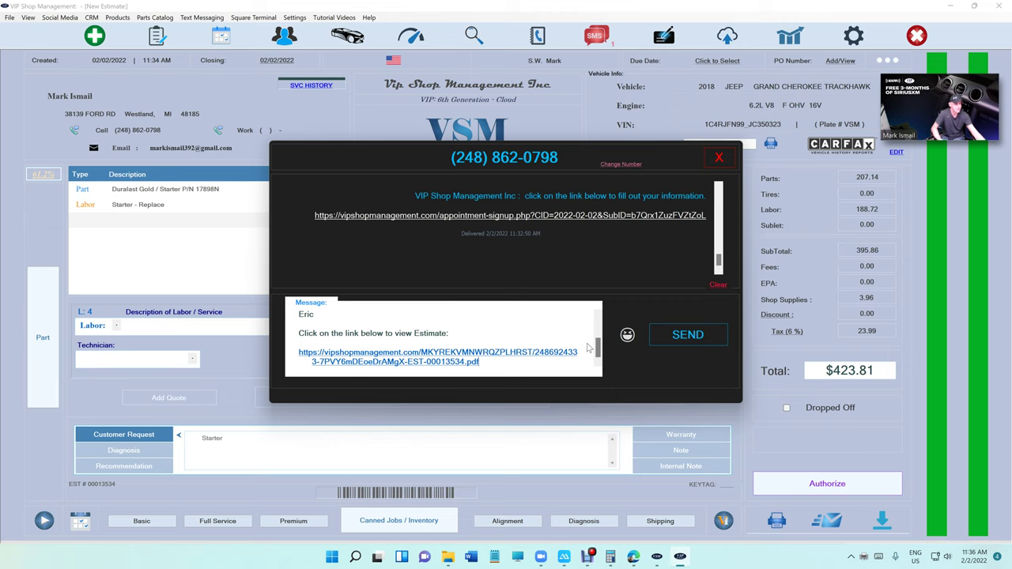
left_click(680, 338)
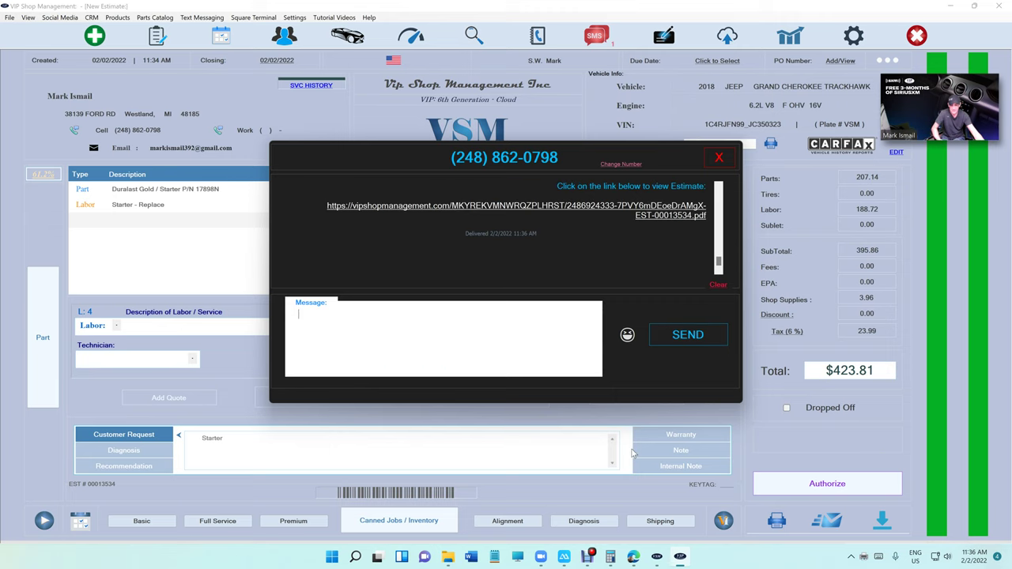
left_click(718, 159)
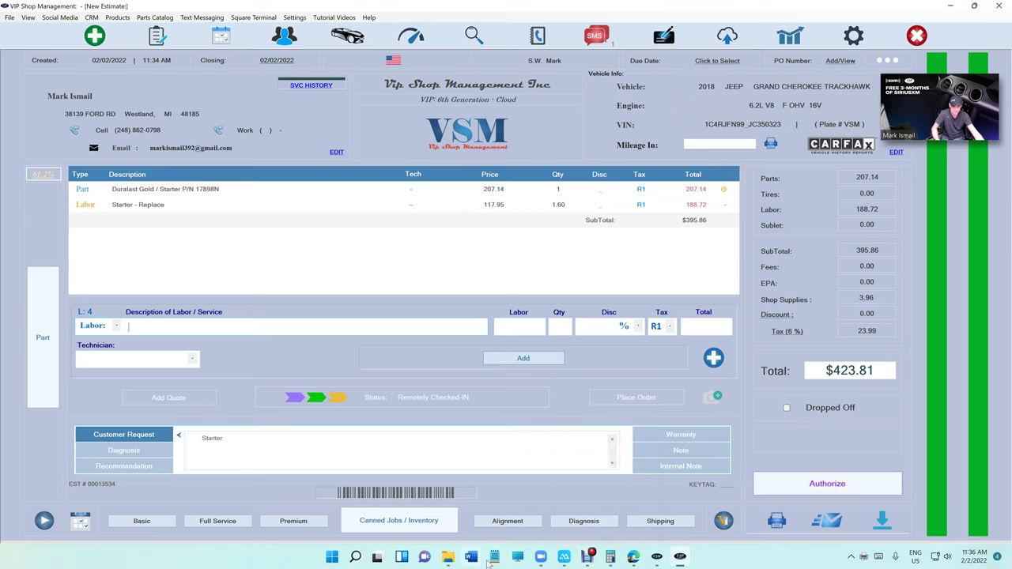
mouse_move(541, 560)
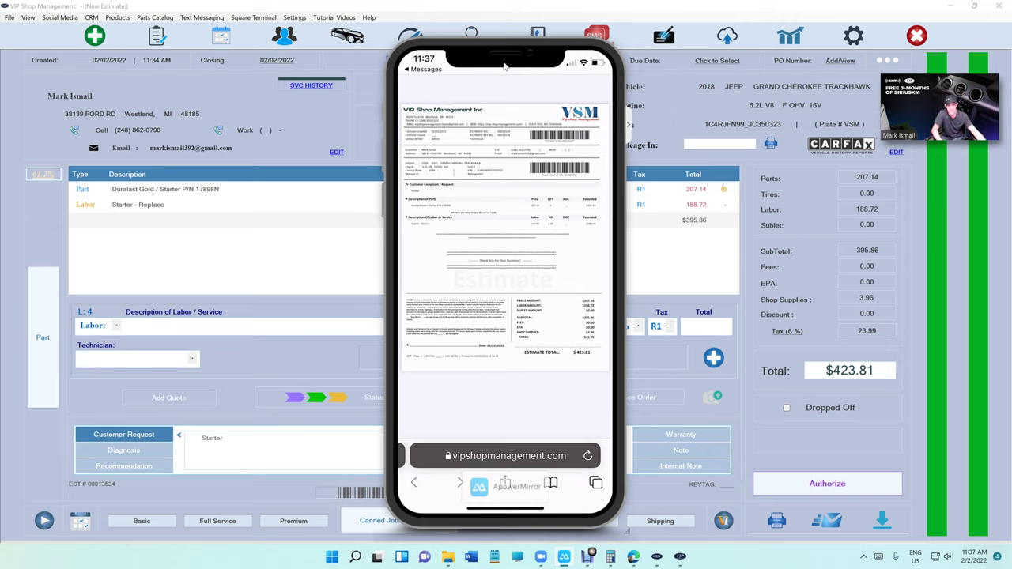
left_click(355, 190)
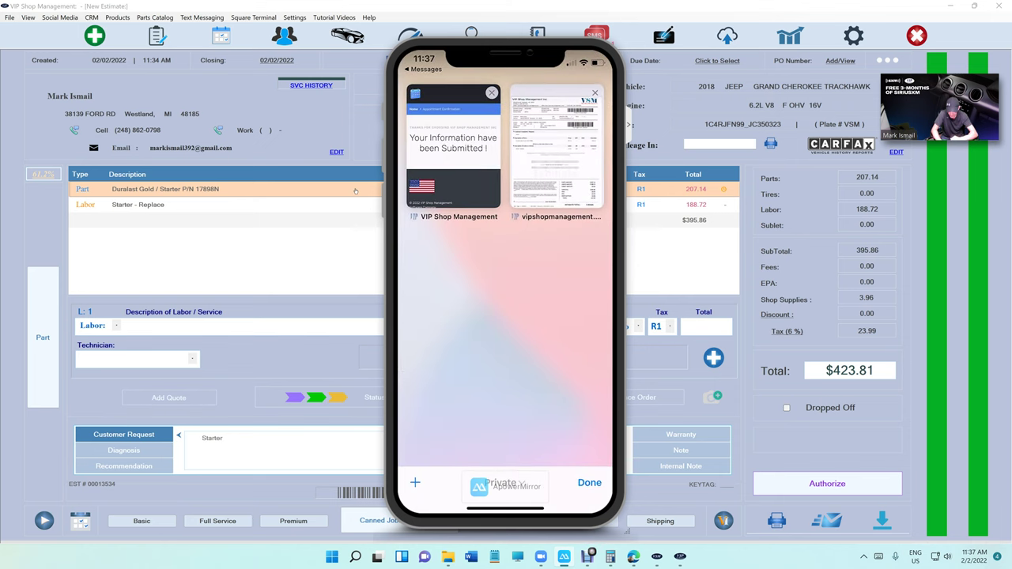
Step: Open the estimate's image gallery and browse Downloads, first selecting the maxresdefault picture
left_click(707, 400)
left_click(476, 279)
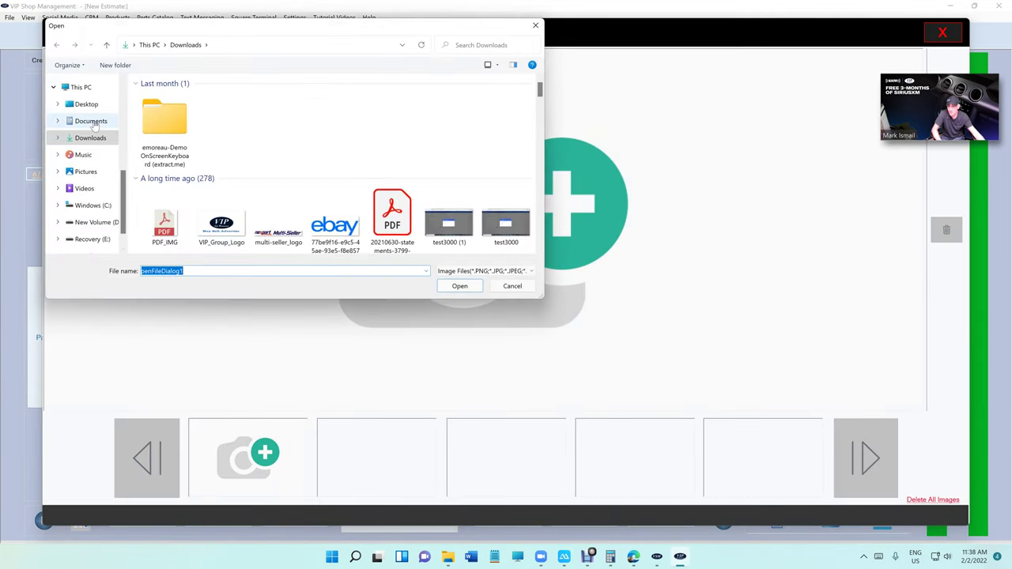
scroll(97, 197, "down", 2)
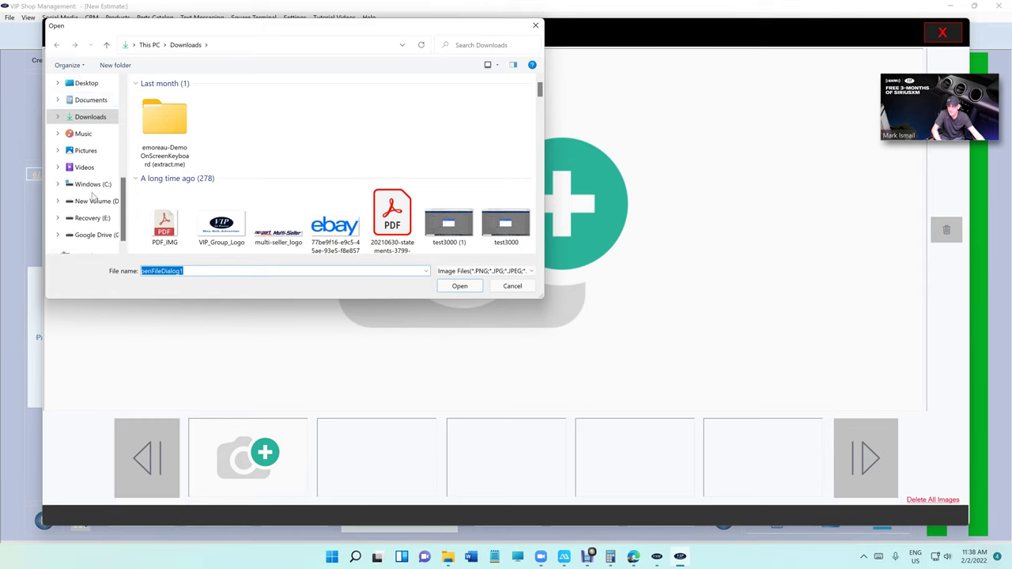
scroll(93, 205, "up", 3)
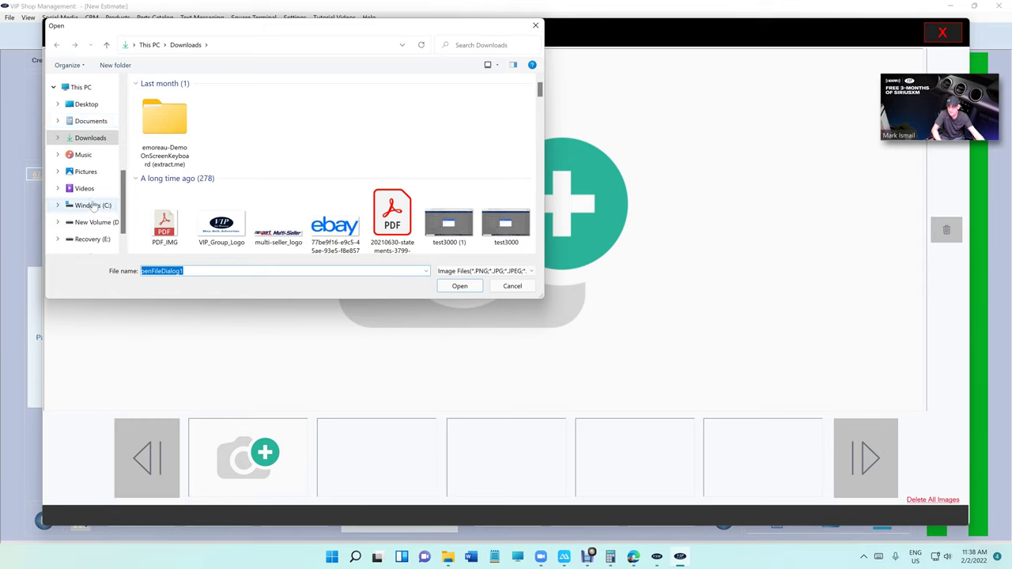
scroll(91, 154, "up", 5)
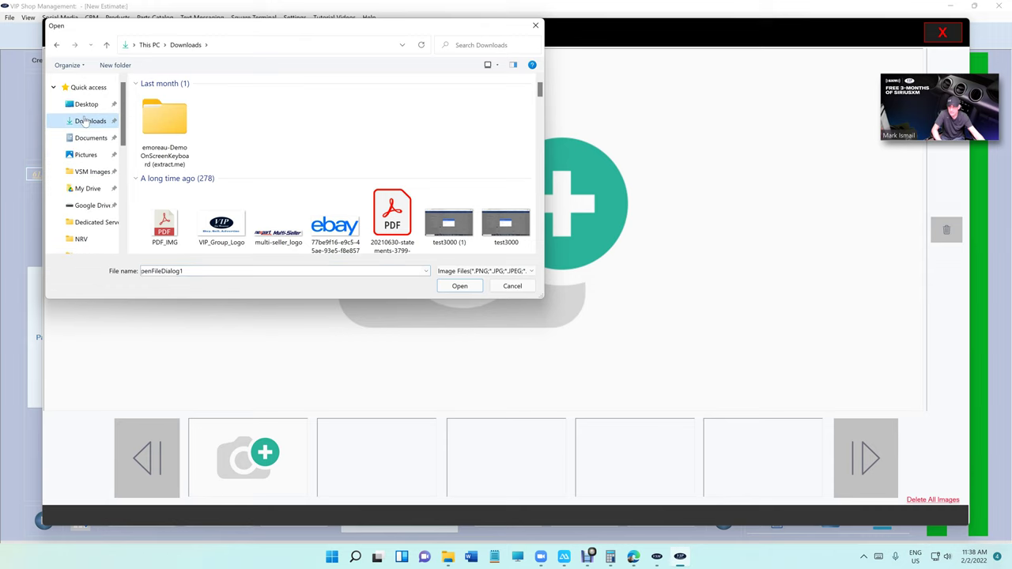
scroll(328, 150, "down", 5)
scroll(329, 152, "down", 2)
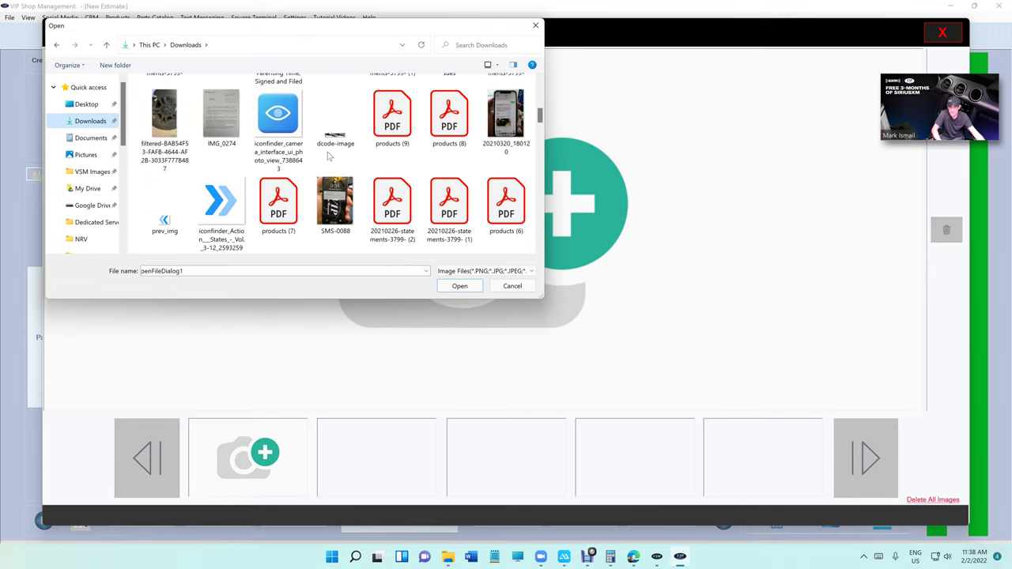
scroll(329, 156, "down", 5)
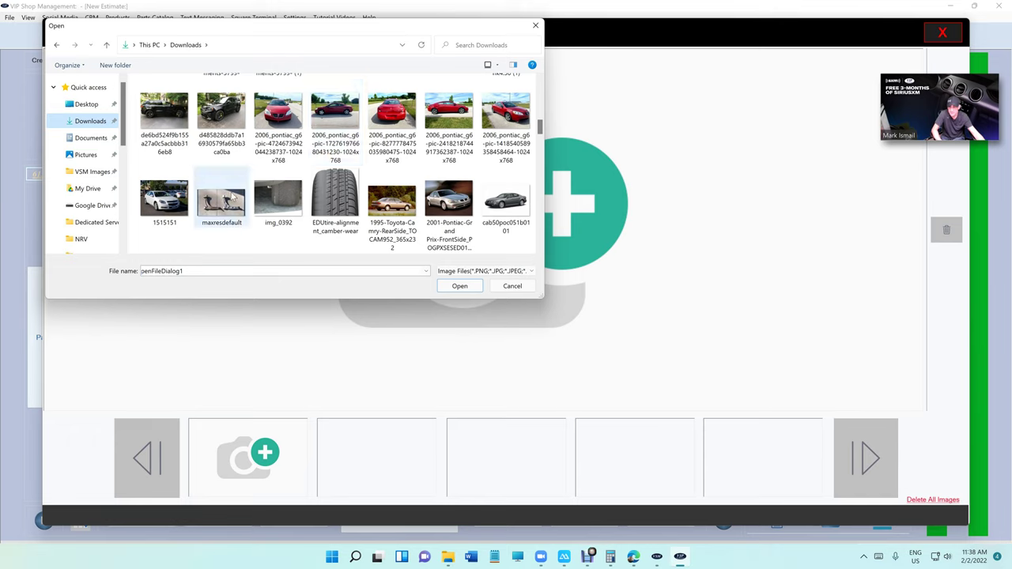
left_click(226, 198)
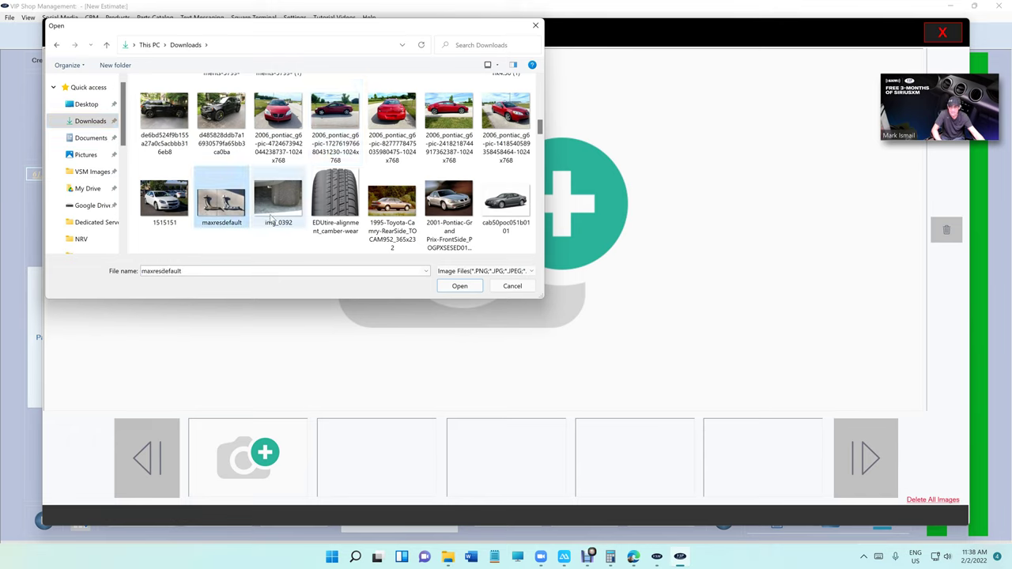
Step: Select EDUtire-alignment_camber-wear instead and add it to the estimate's images
scroll(343, 210, "down", 5)
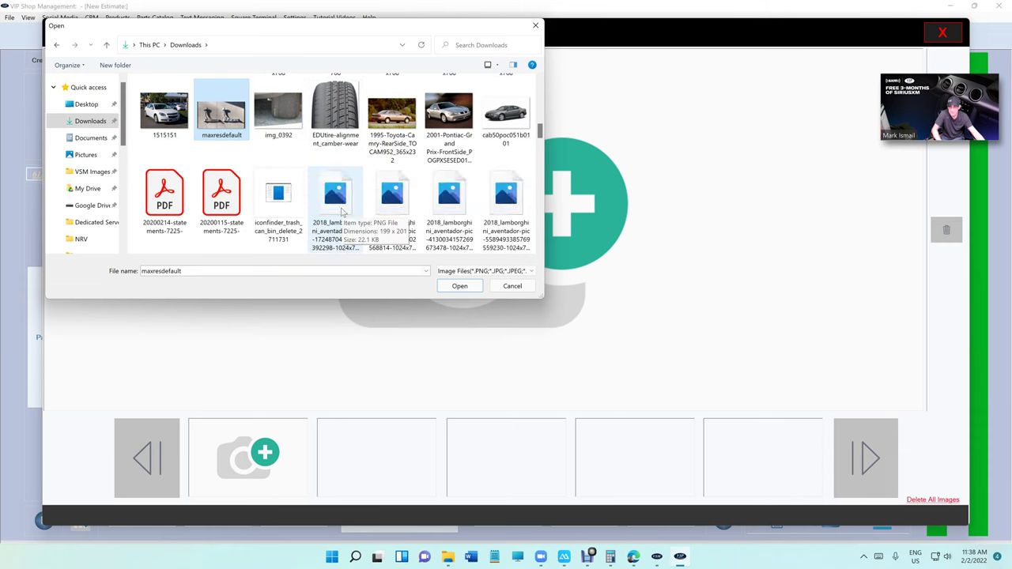
scroll(343, 212, "down", 6)
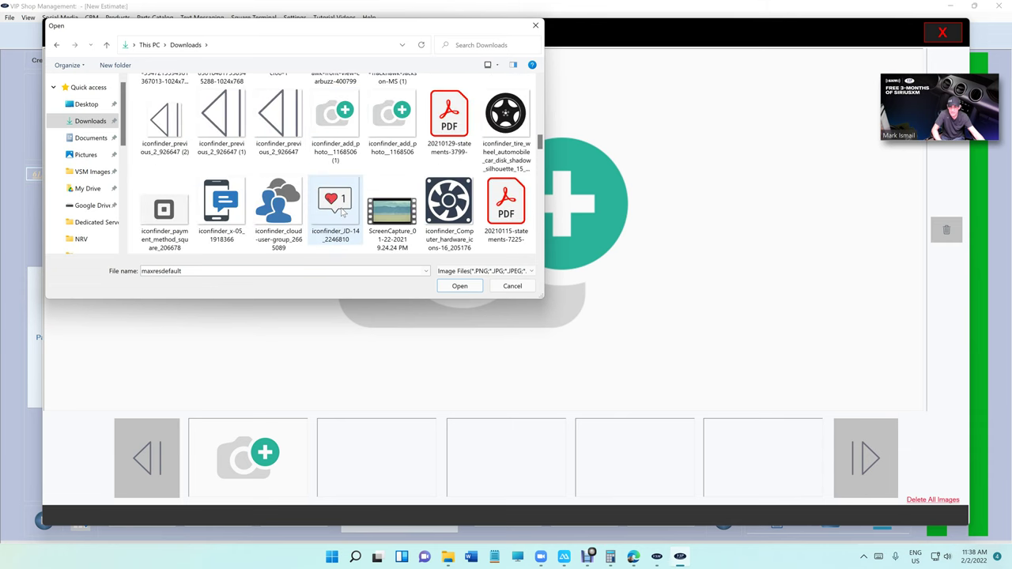
scroll(343, 215, "down", 8)
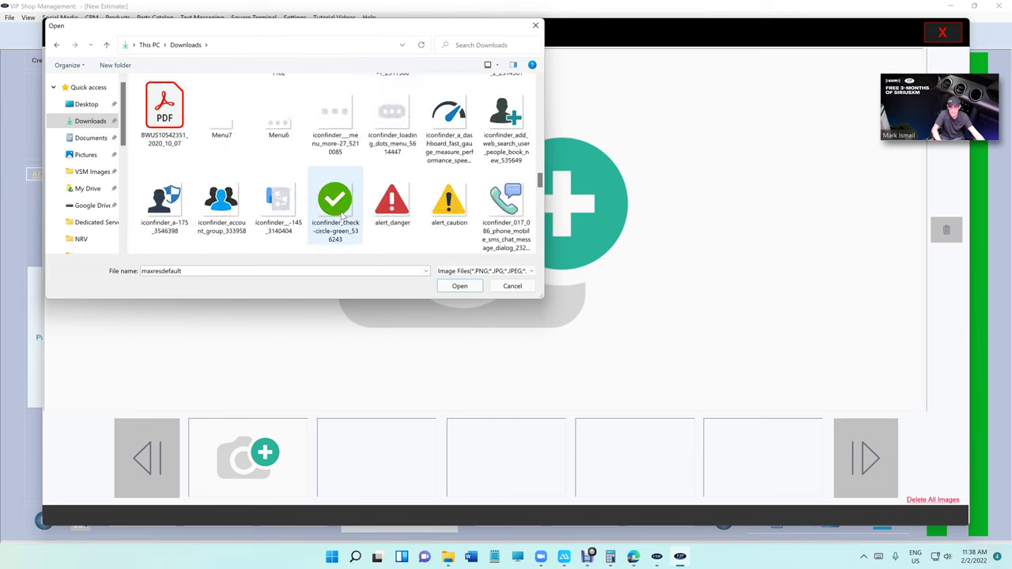
scroll(343, 212, "down", 10)
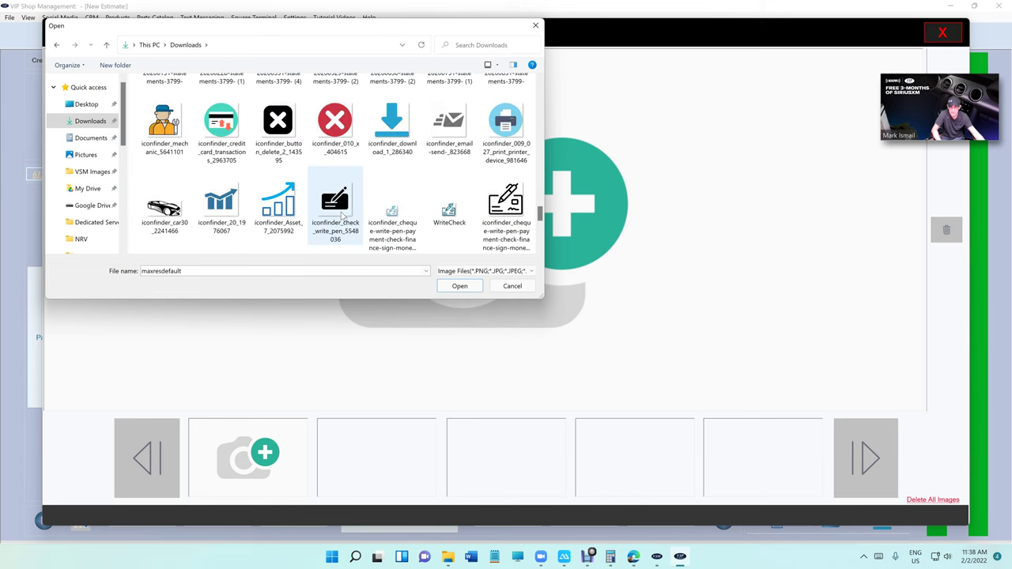
scroll(345, 215, "up", 10)
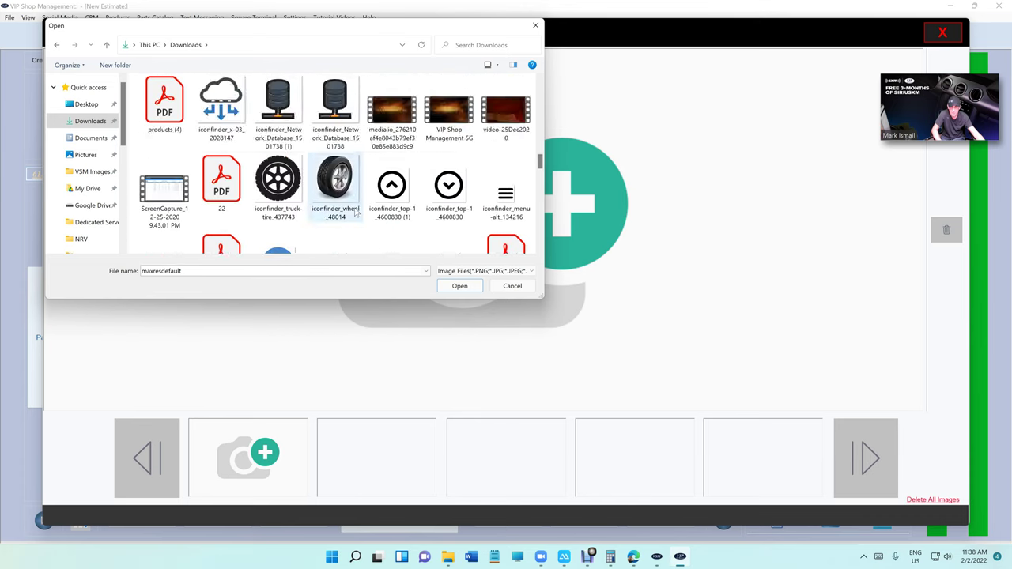
scroll(356, 212, "up", 5)
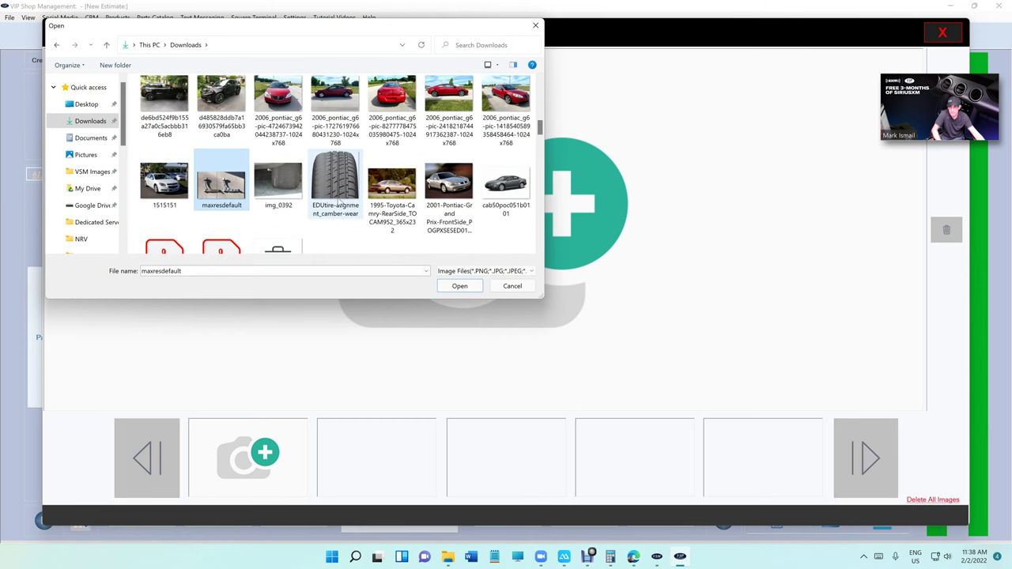
left_click(339, 193)
left_click(458, 286)
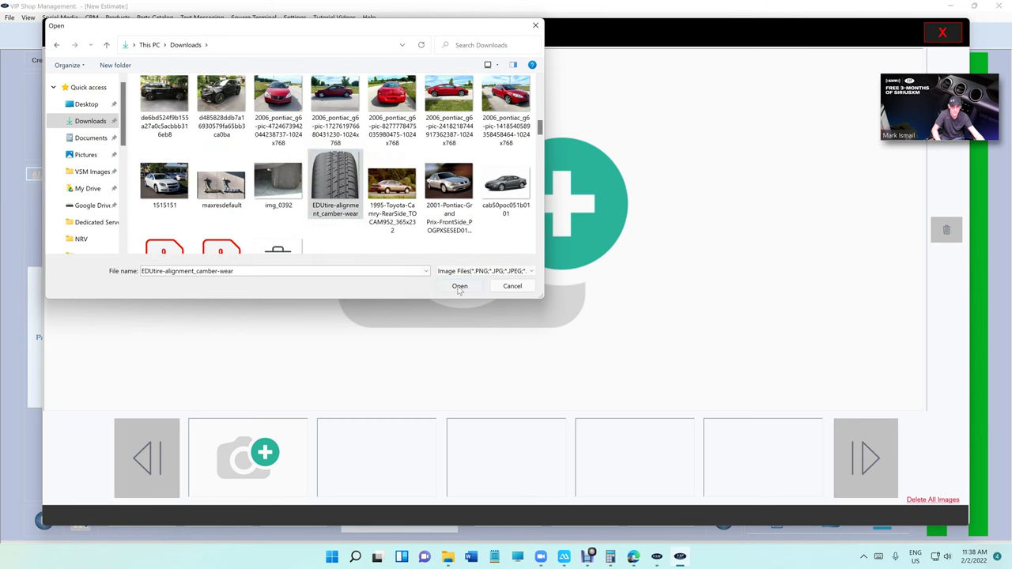
Step: Send a new estimate 13534 link including the tire photo, then check it on the mirrored iPhone
left_click(943, 32)
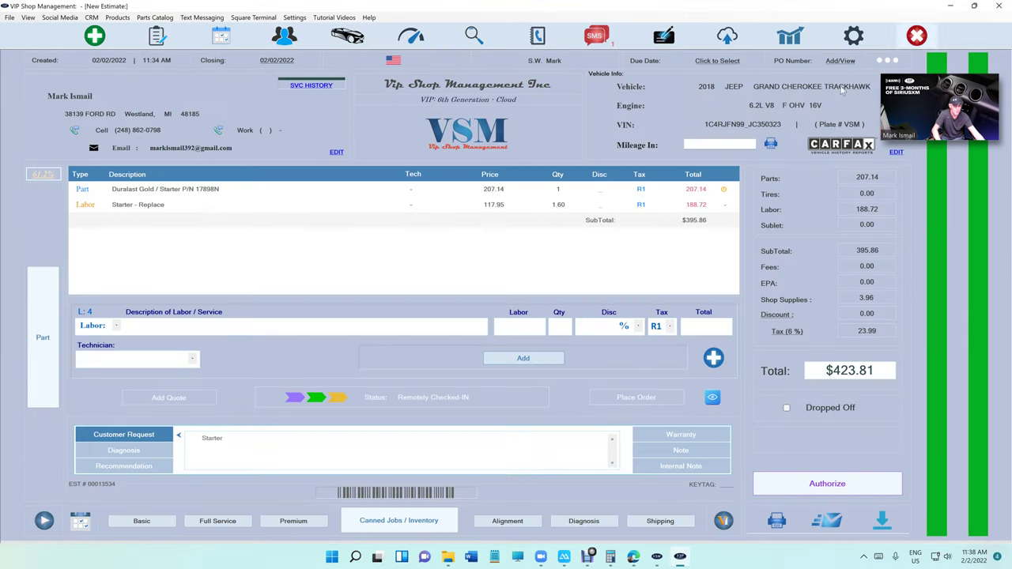
left_click(595, 35)
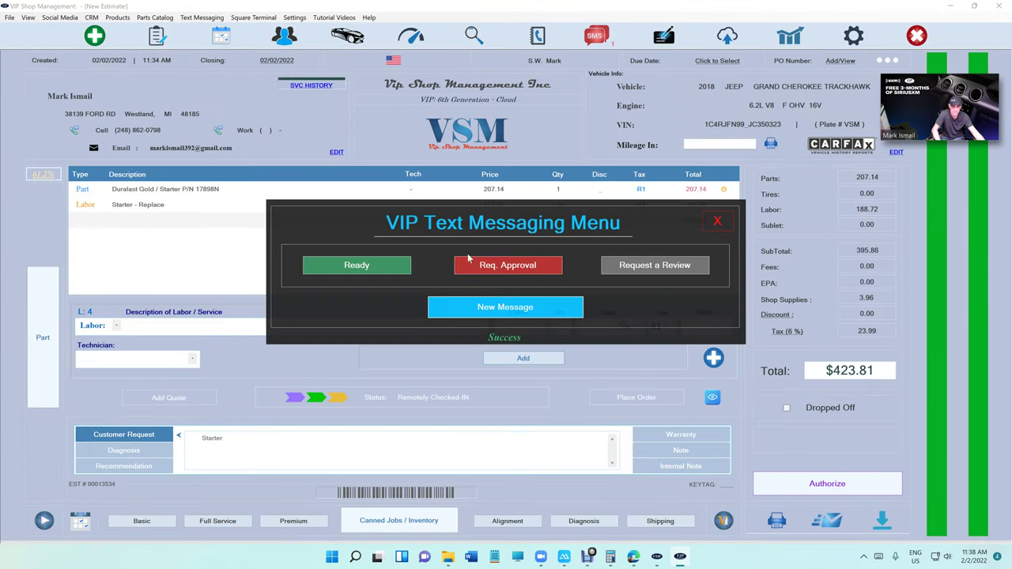
left_click(494, 305)
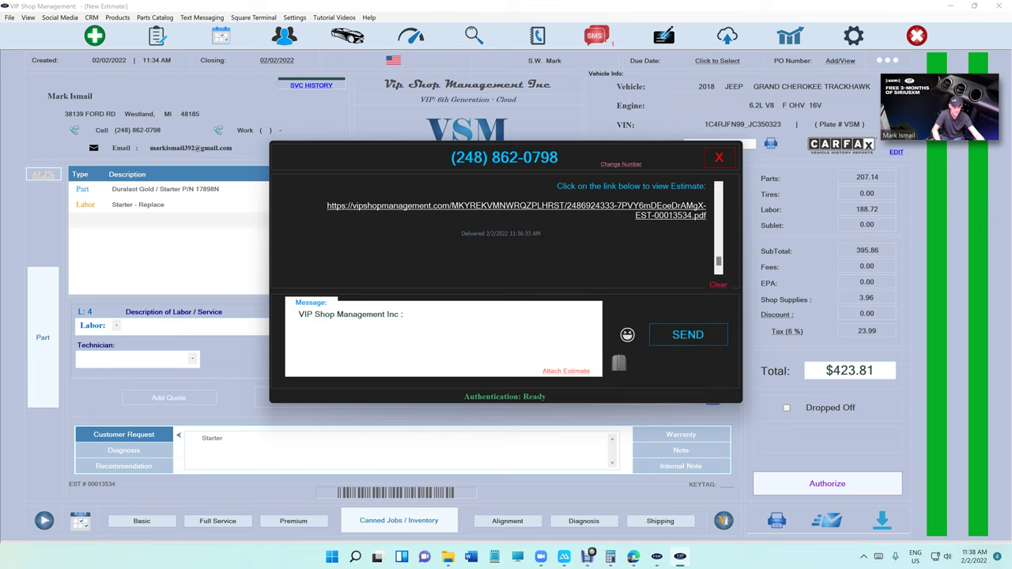
left_click(620, 364)
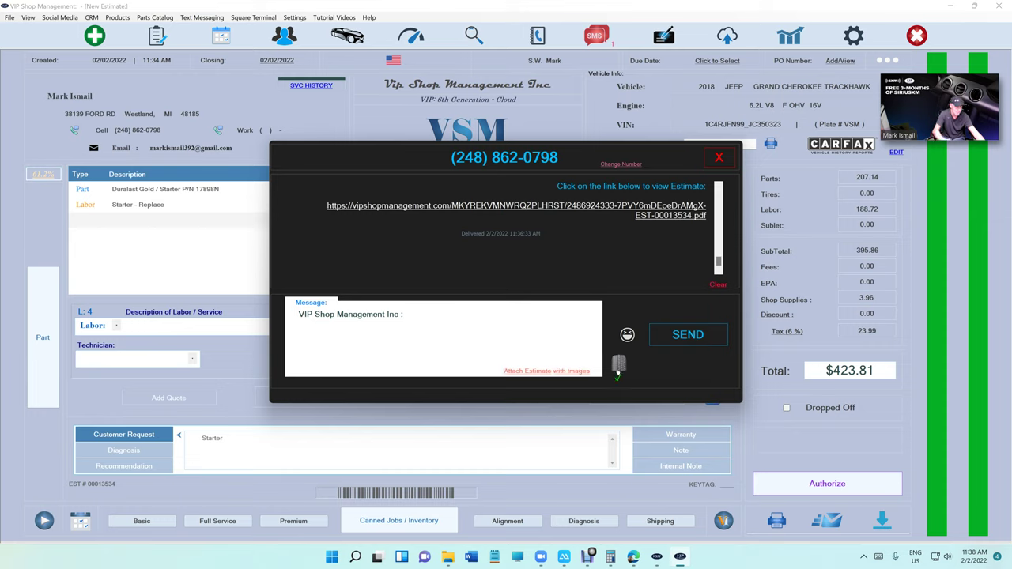
left_click(565, 371)
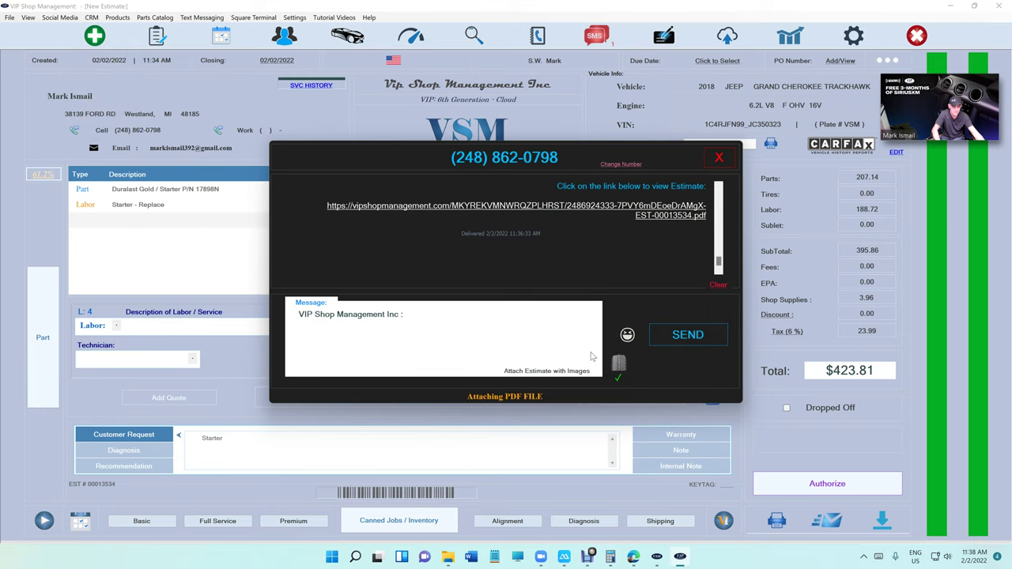
left_click(685, 341)
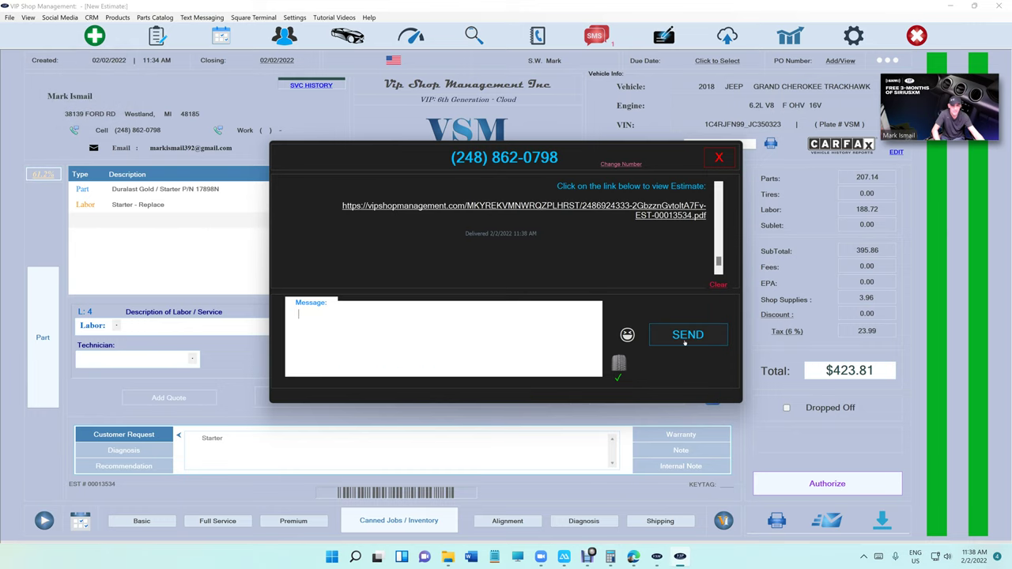
left_click(717, 159)
left_click(563, 557)
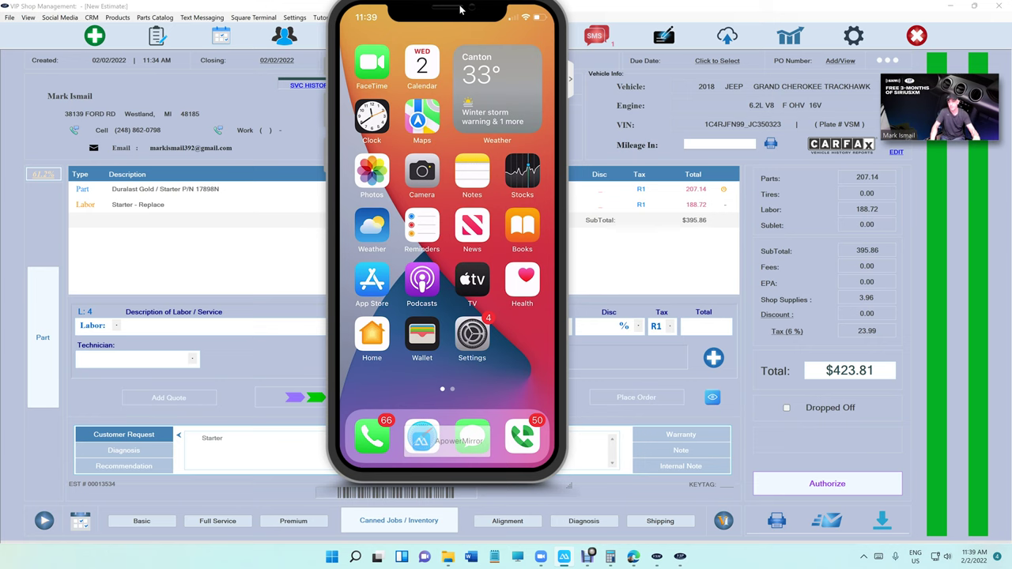
left_click(439, 5)
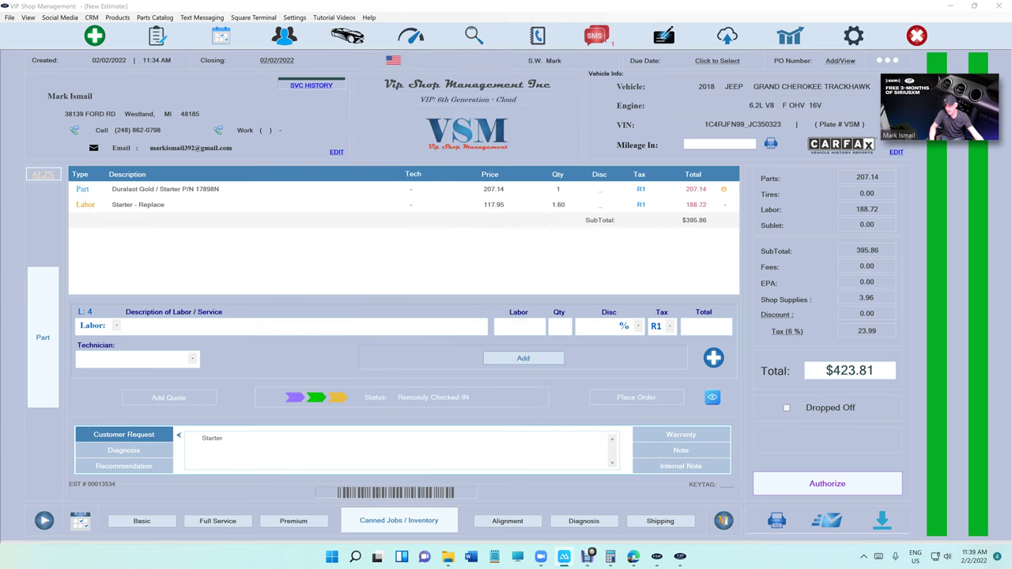